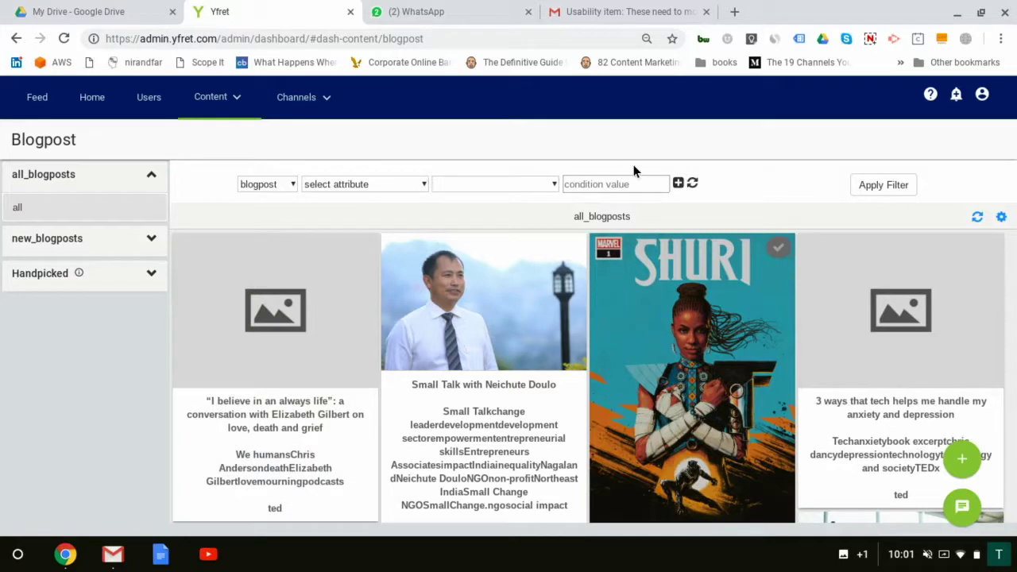
Step: Filter the blog posts to those whose tags match 'children'
left_click(388, 183)
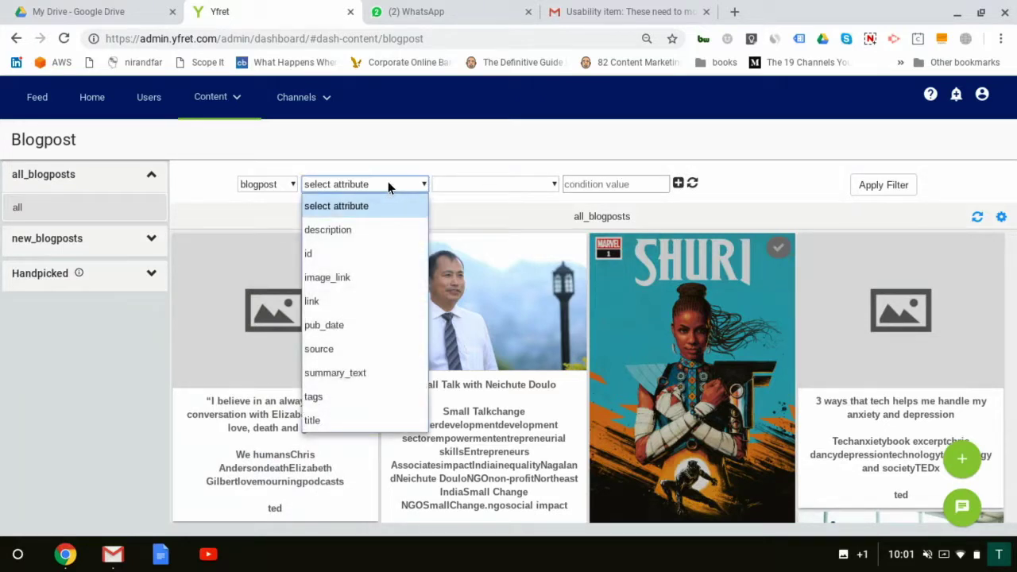
left_click(333, 395)
left_click(587, 184)
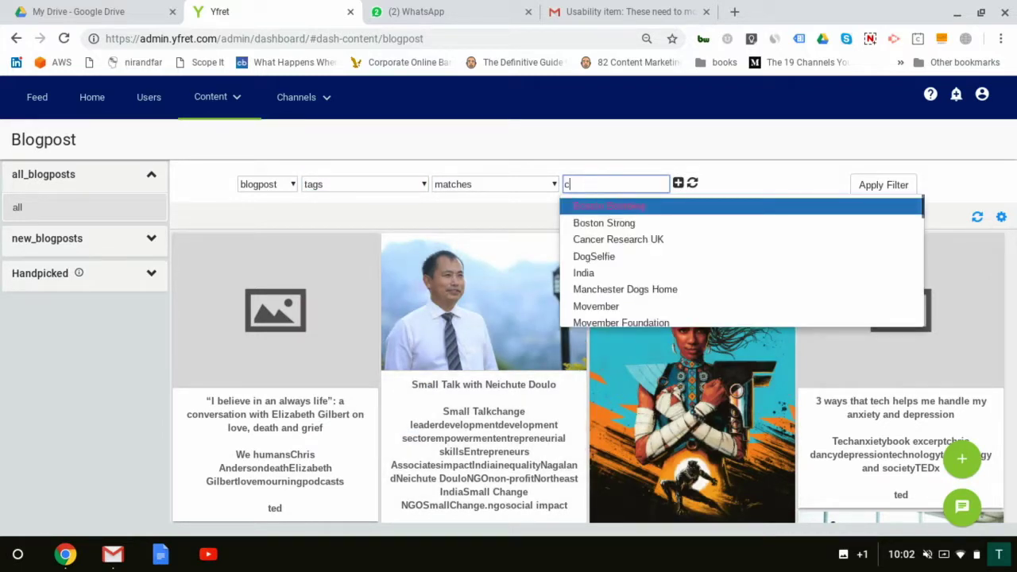
type("ch")
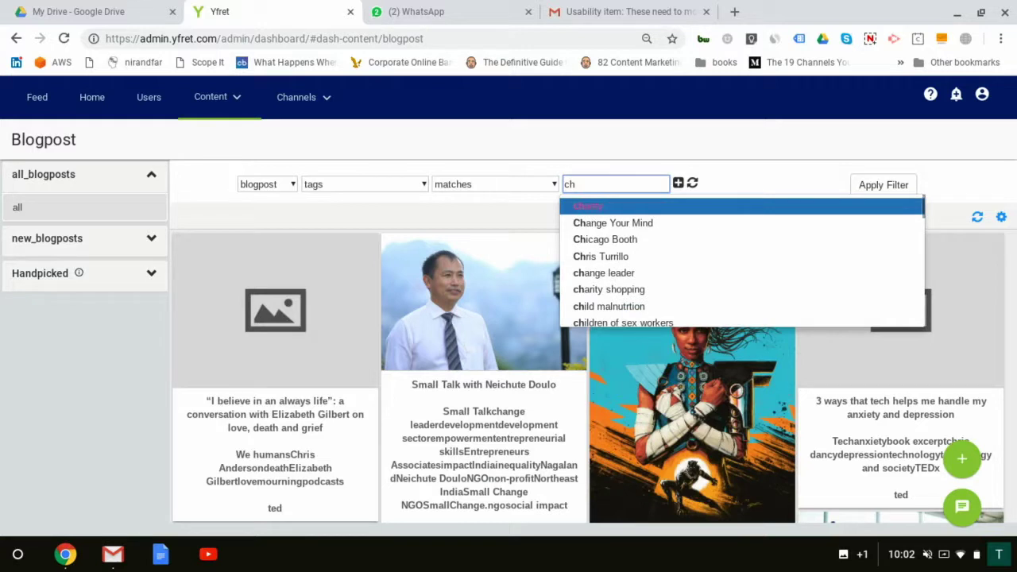
type("i")
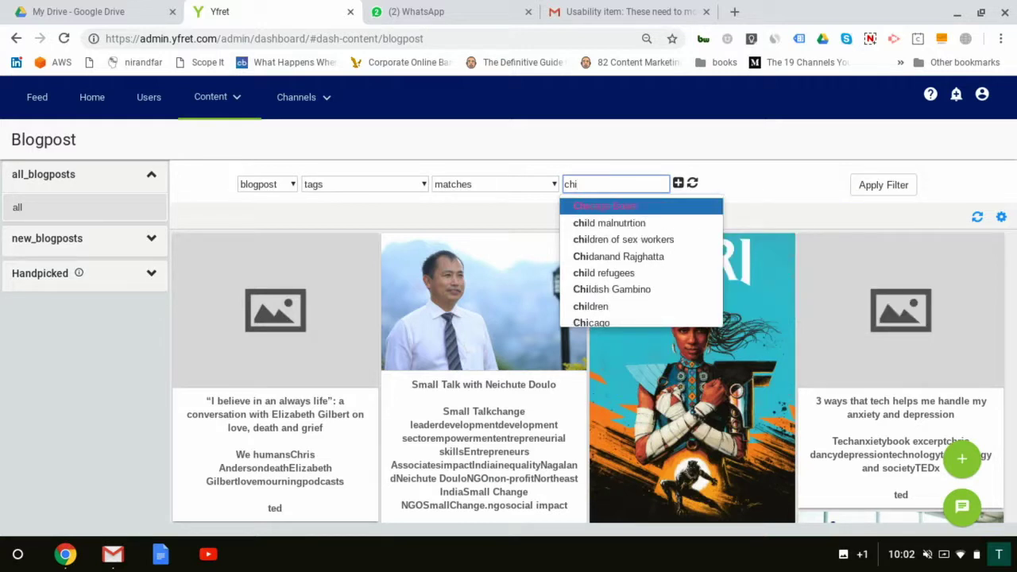
left_click(612, 308)
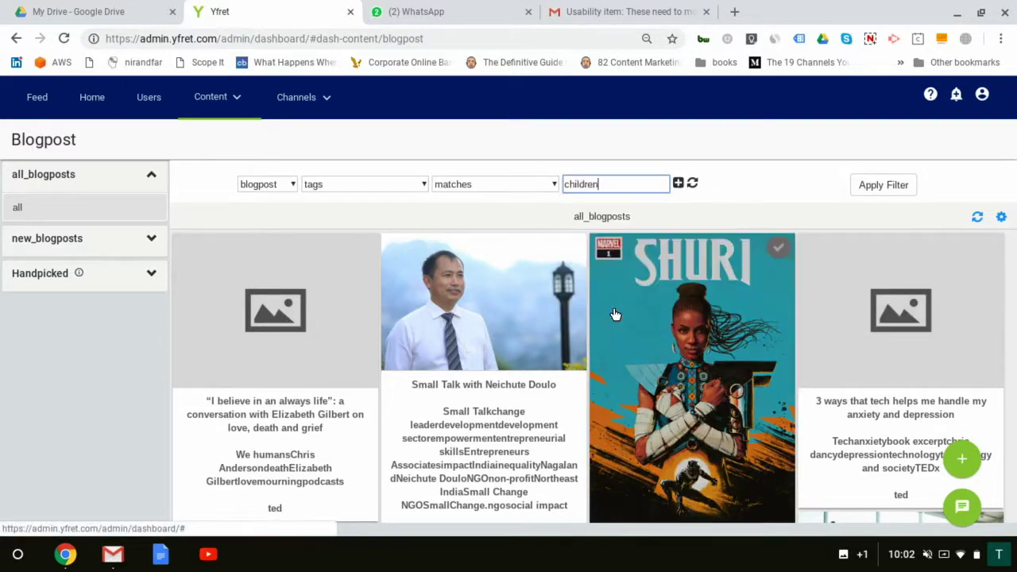
left_click(877, 189)
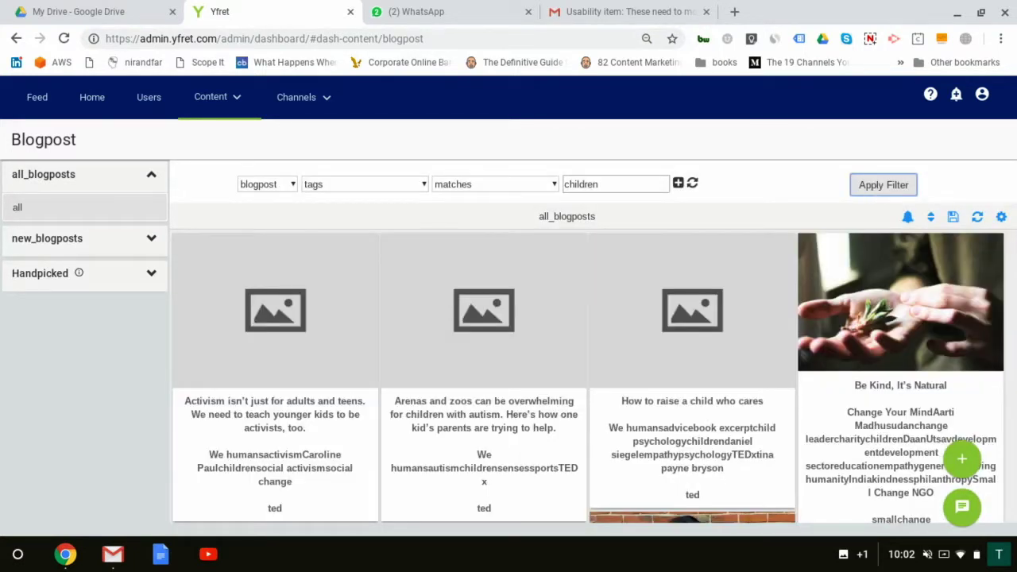
Step: Add an AND condition requiring summary_text to contain 'parenting' and apply both conditions
left_click(678, 184)
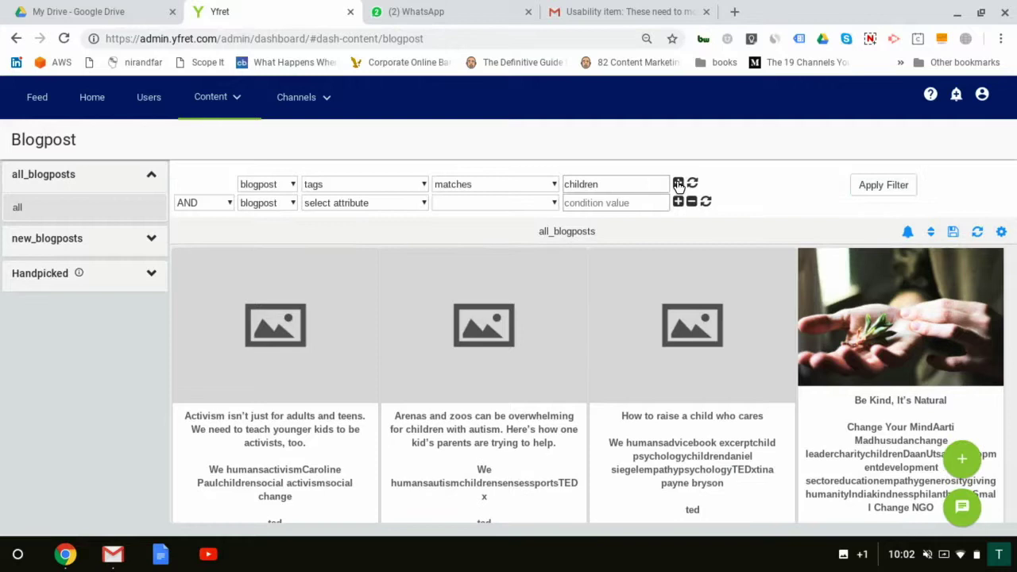
left_click(678, 183)
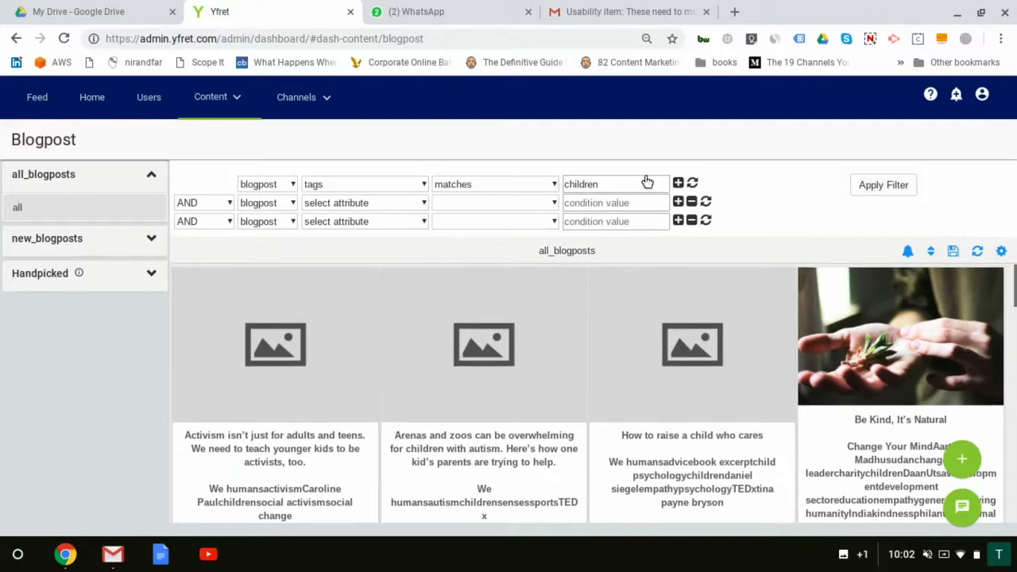
left_click(691, 222)
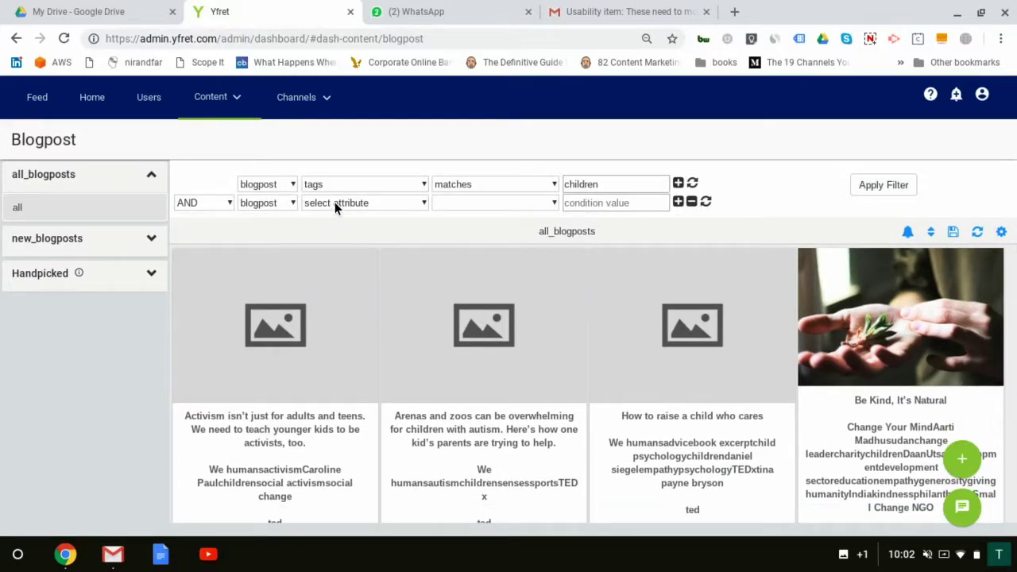
left_click(334, 202)
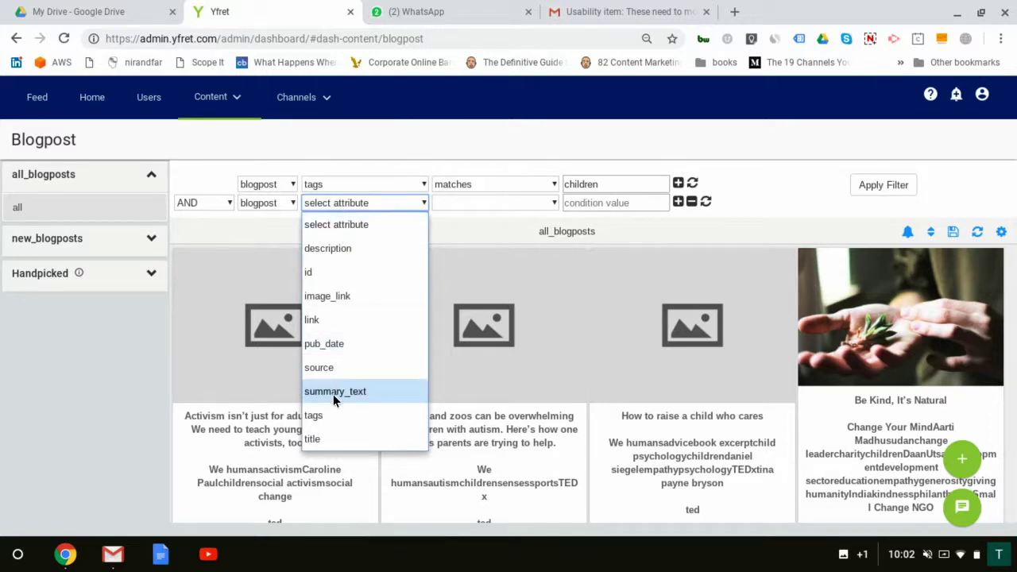
left_click(333, 392)
left_click(475, 204)
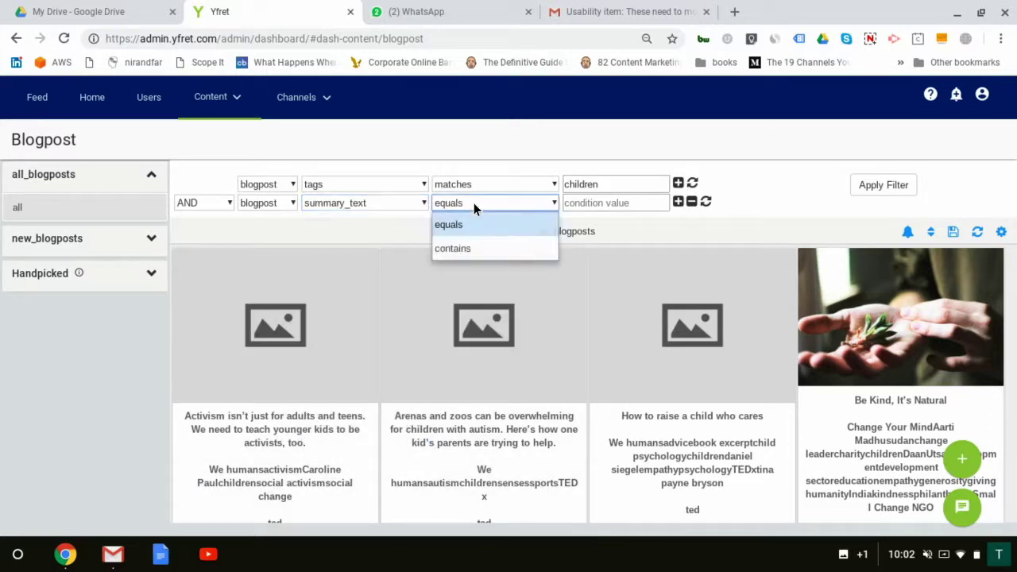
left_click(466, 246)
left_click(598, 204)
type("parenting")
left_click(895, 194)
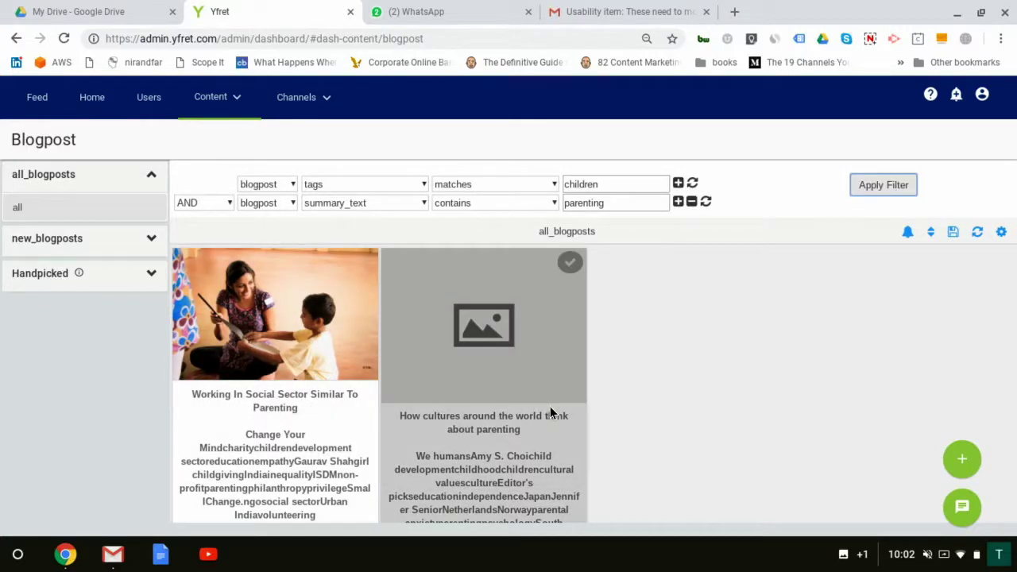
Step: Save the two-condition filter as 'blogs about parenting' and bring up its sharing options
left_click(952, 232)
left_click(478, 274)
type("blogs ")
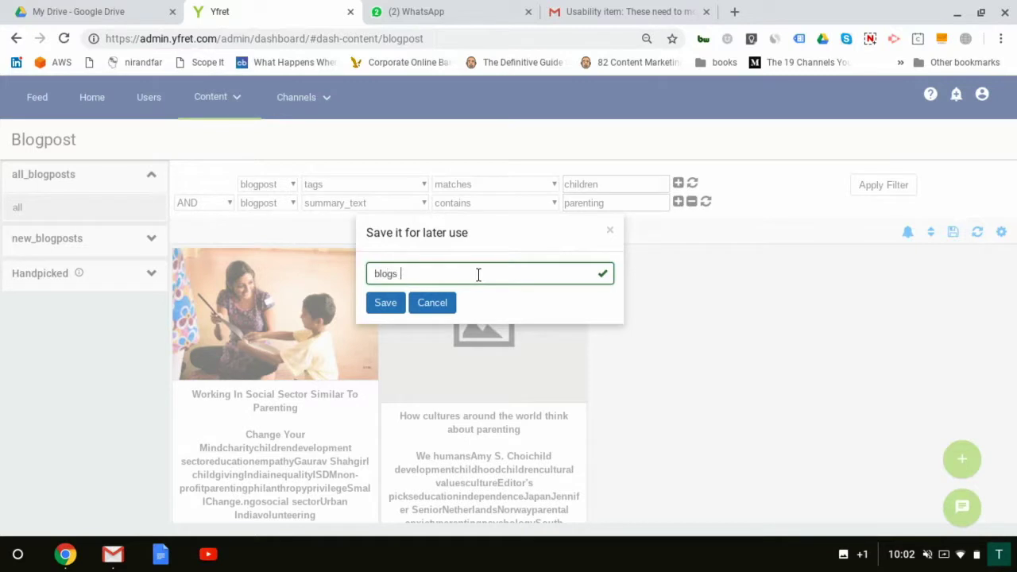
type("about parenting")
left_click(388, 306)
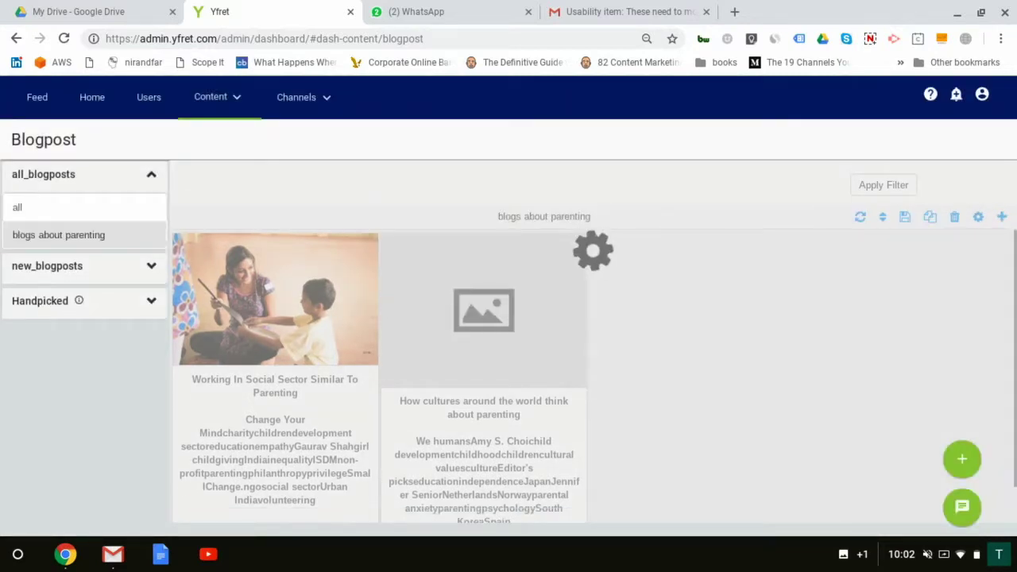
left_click(962, 458)
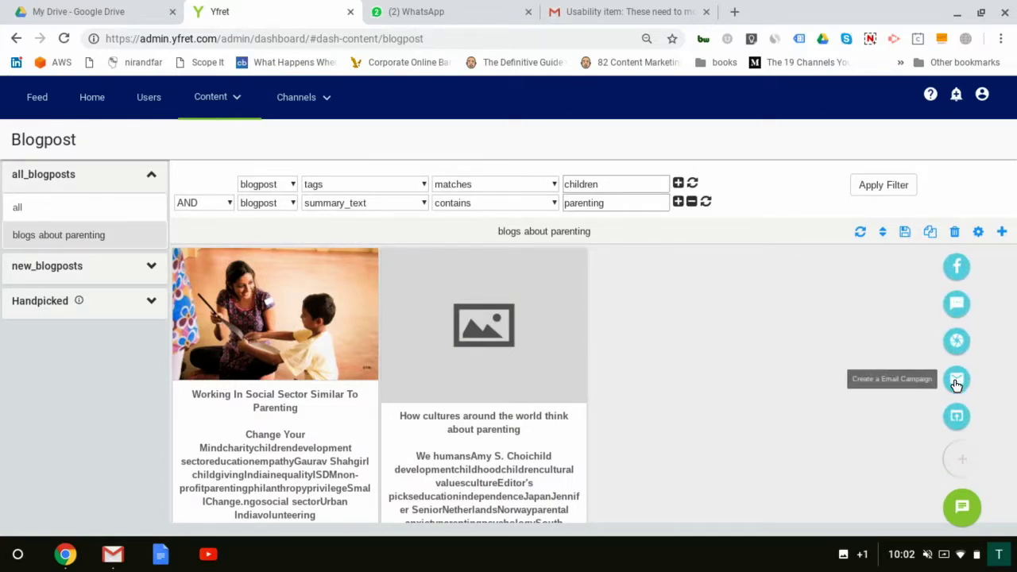
Step: Start a new email campaign with subject 'Weekly newsletter from Small Change: Topic - Parenting'
left_click(957, 381)
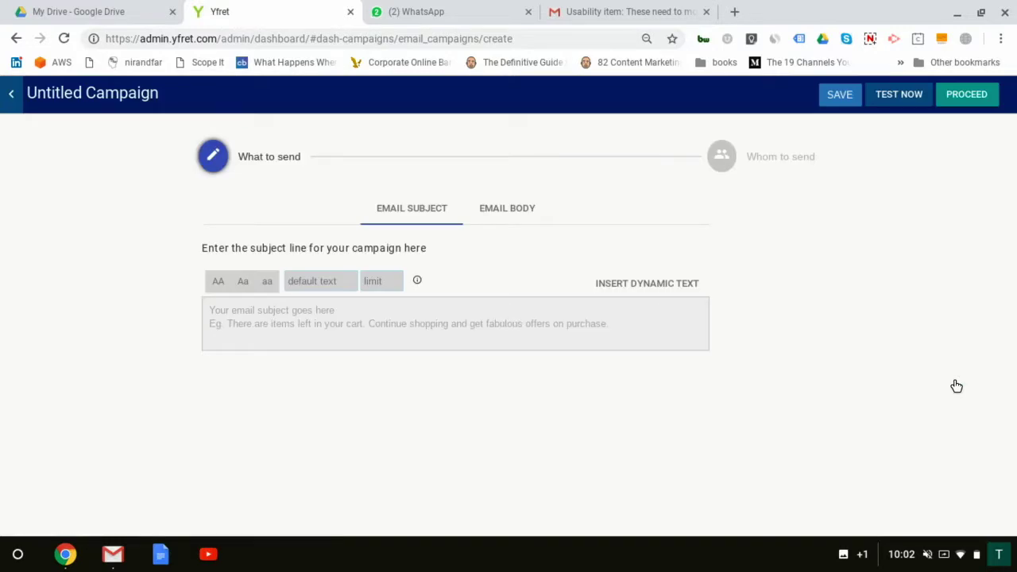
left_click(481, 302)
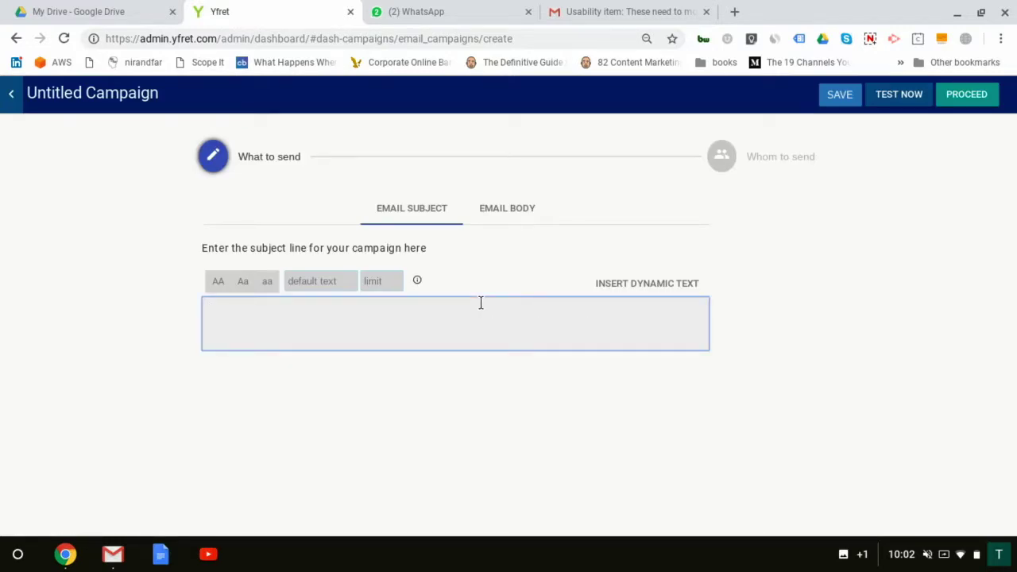
type("Hele's your weekly newsletter from ")
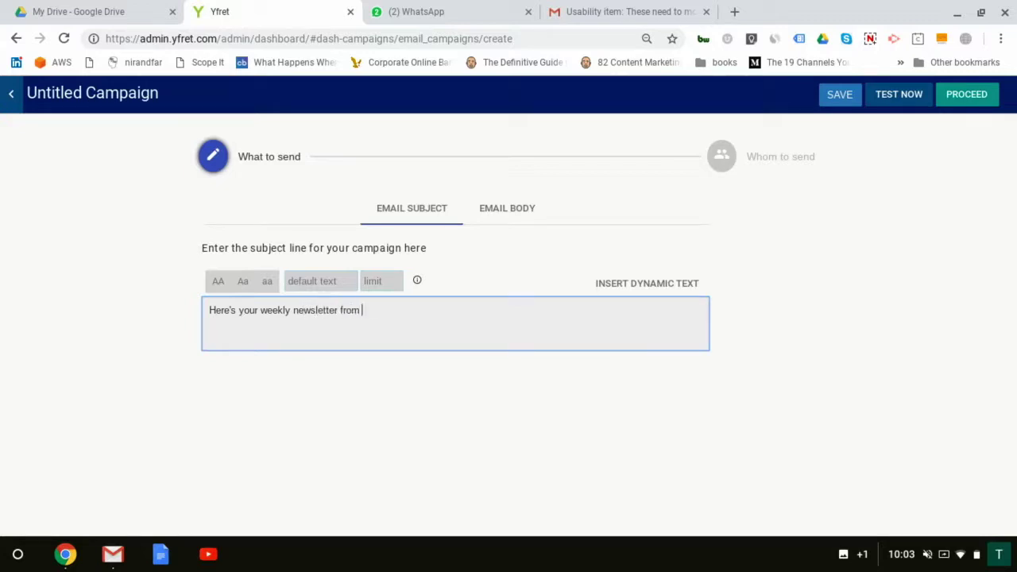
type("Small Change")
left_click(266, 309)
key("BackSpace")
key("BackSpace")
key("BackSpace")
key("BackSpace")
key("BackSpace")
key("BackSpace")
key("BackSpace")
key("BackSpace")
key("BackSpace")
key("BackSpace")
key("BackSpace")
key("BackSpace")
key("BackSpace")
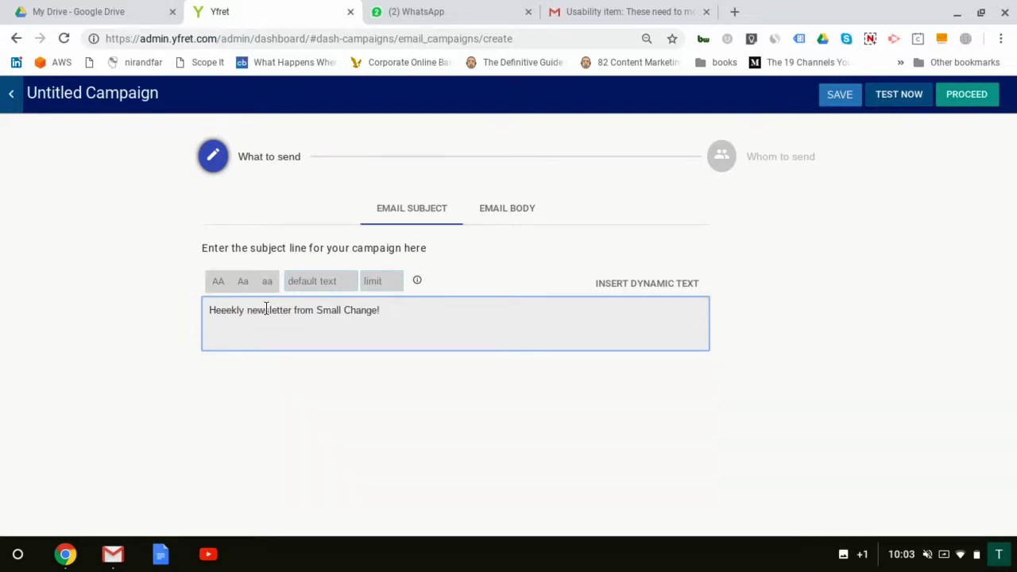
type("W")
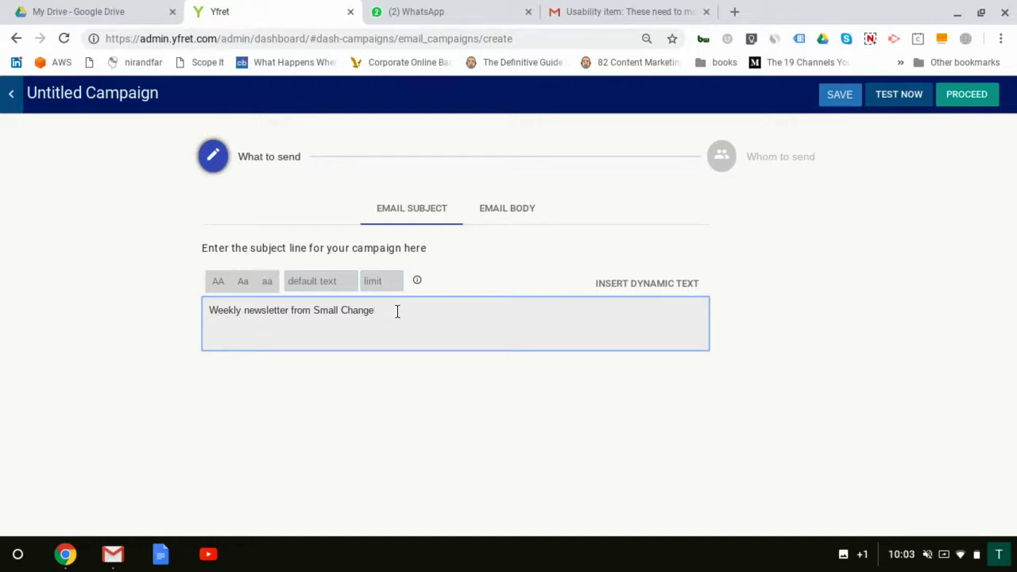
type("opic - Parenting")
Step: Choose the First 100 blog email template as the body for editing
left_click(518, 210)
mouse_move(391, 291)
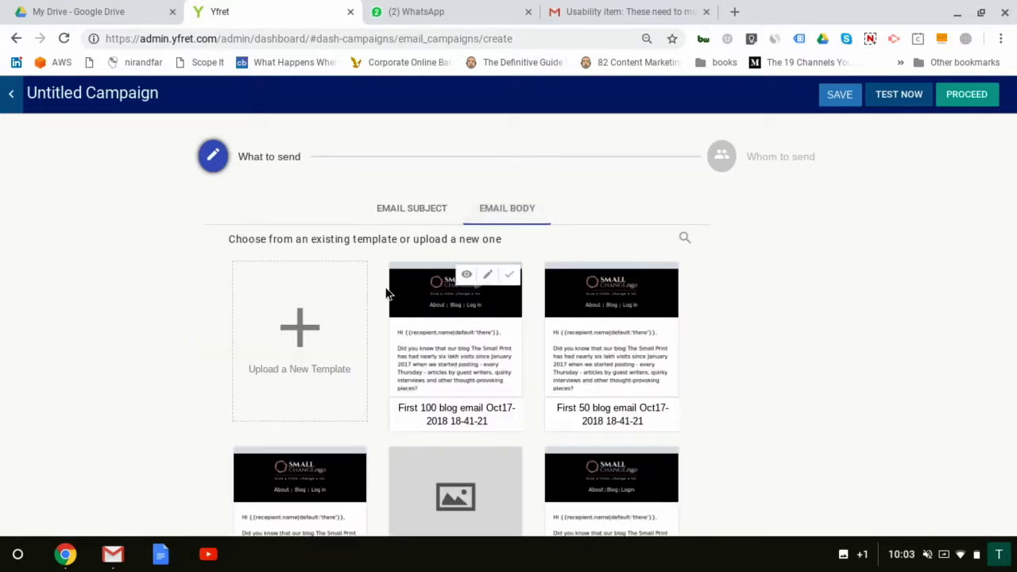
left_click(488, 276)
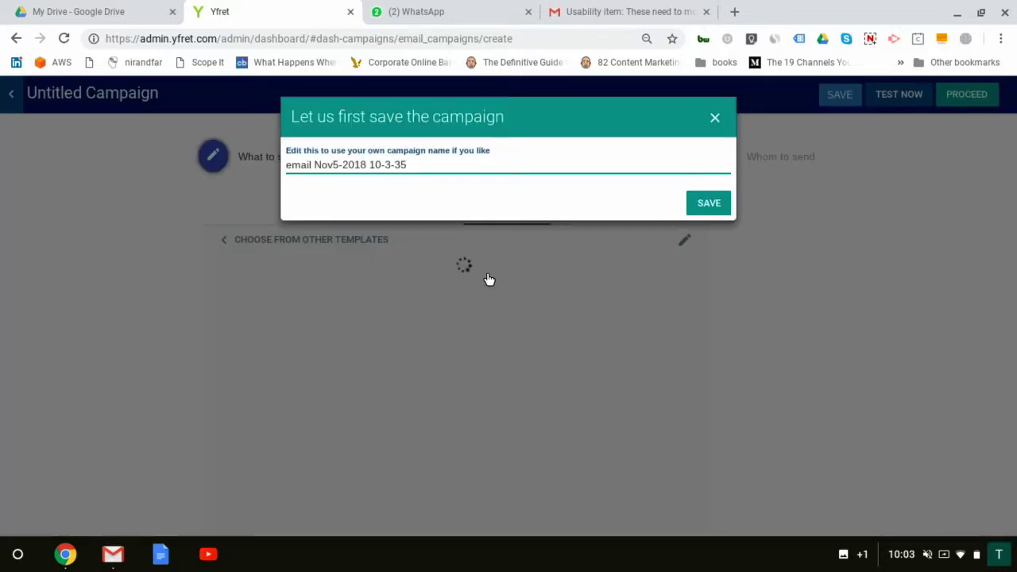
Step: Rename the campaign to 'parenting newsletter' and save it
left_click(426, 163)
key("ctrl+a")
type("paren")
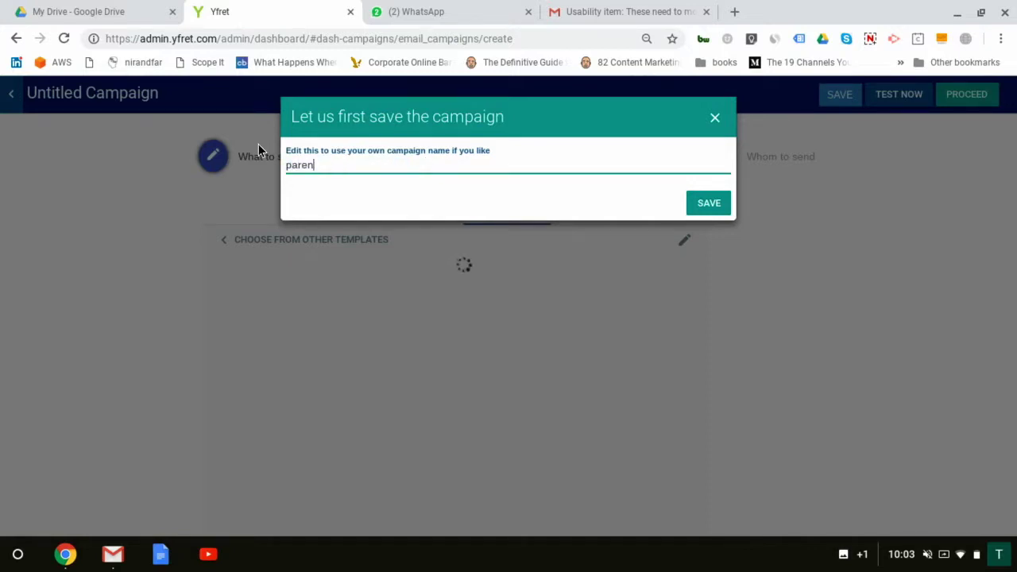
type("ting newsletter")
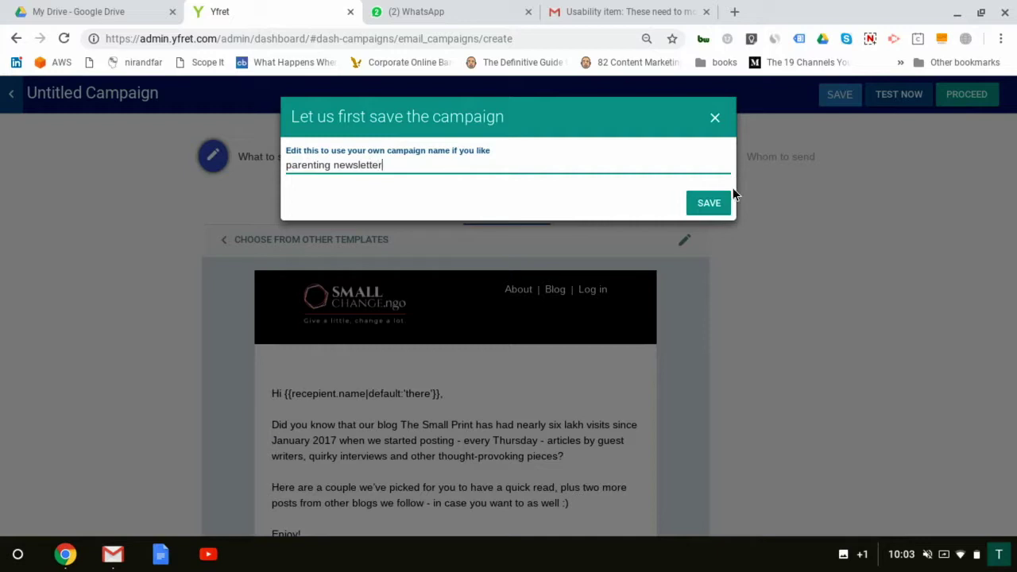
left_click(709, 202)
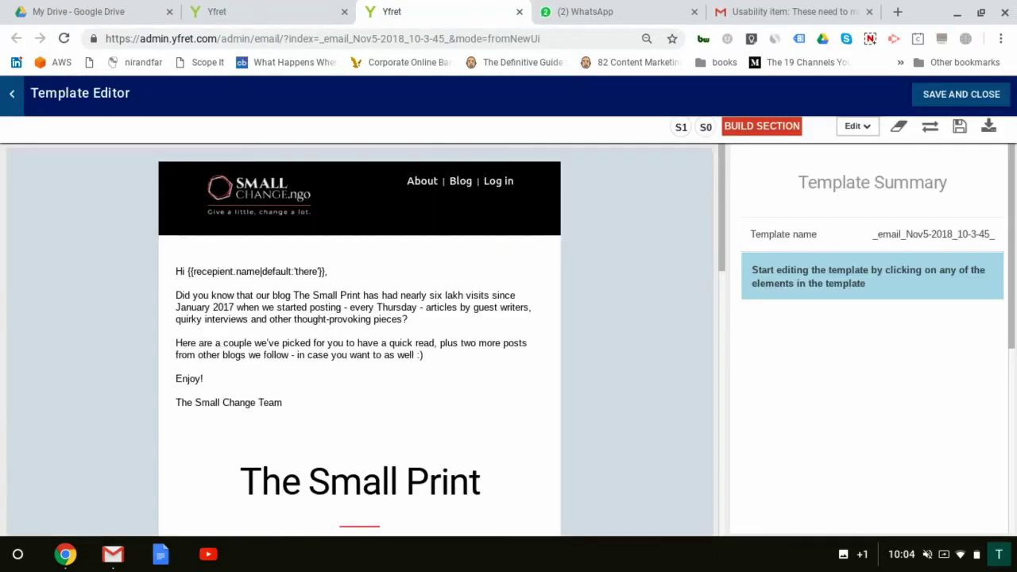
Step: Switch section S1's content type from External_Blogs to blogs_about_parenting
left_click(352, 319)
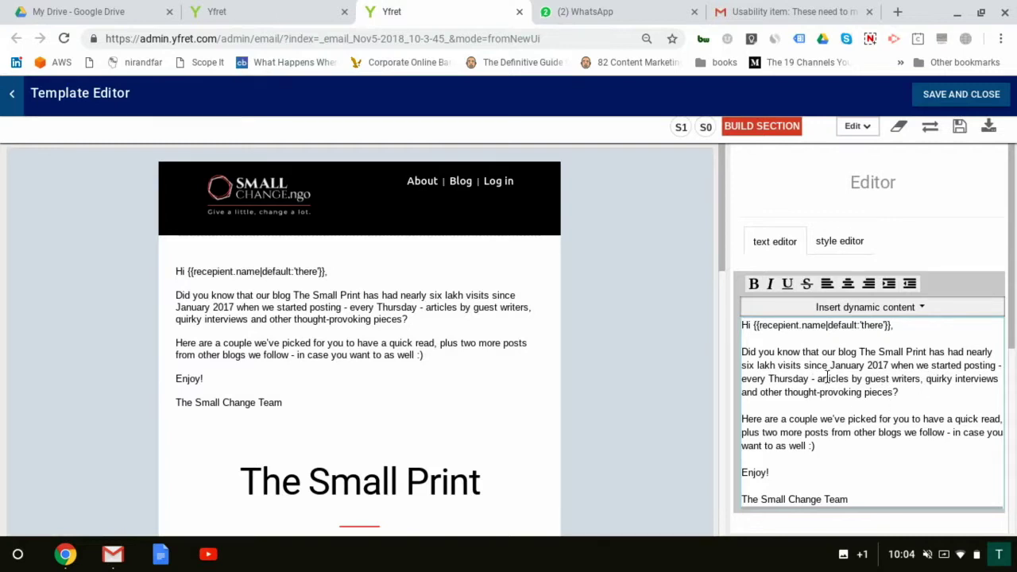
scroll(360, 334, "down", 3)
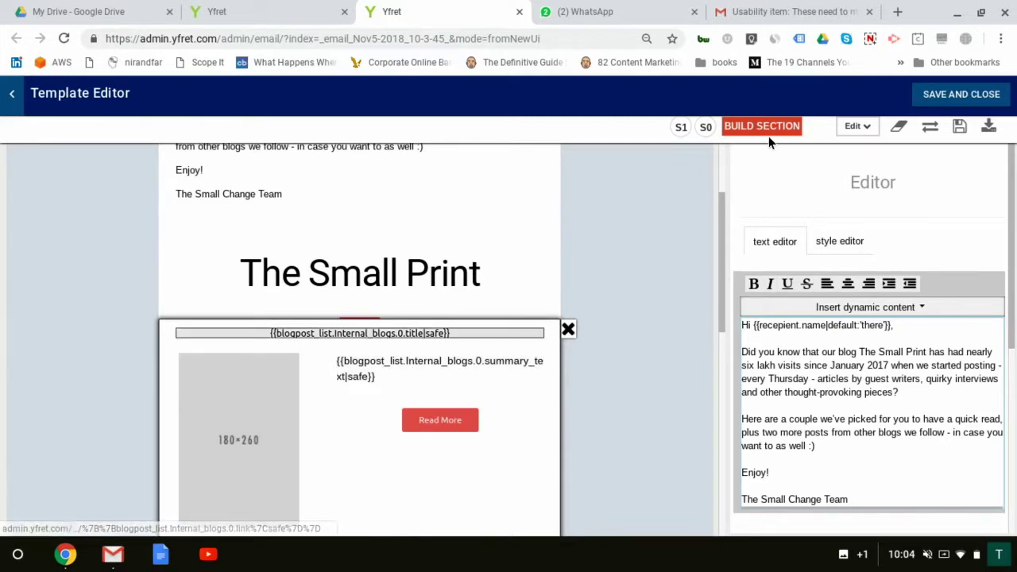
left_click(681, 128)
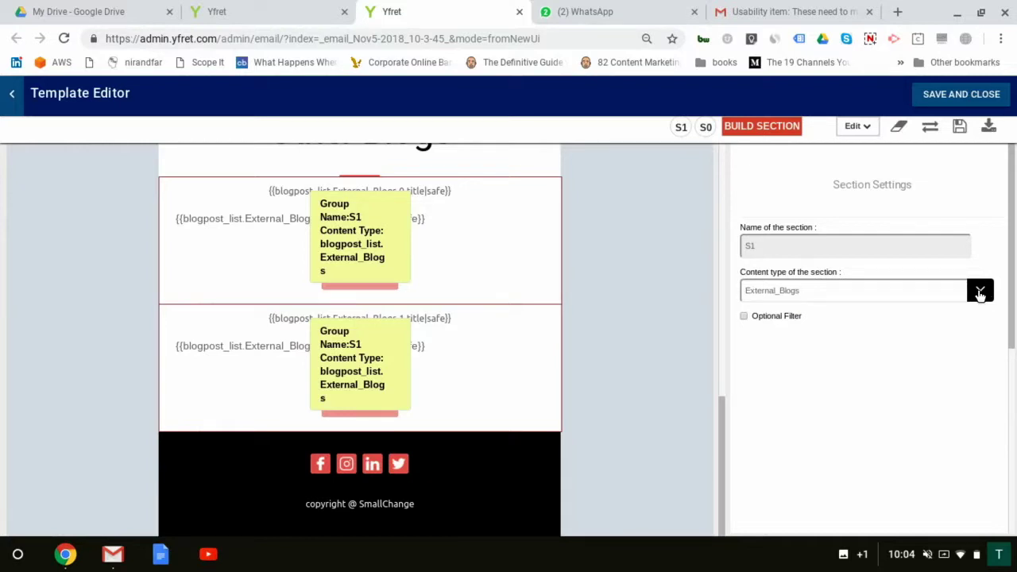
left_click(980, 291)
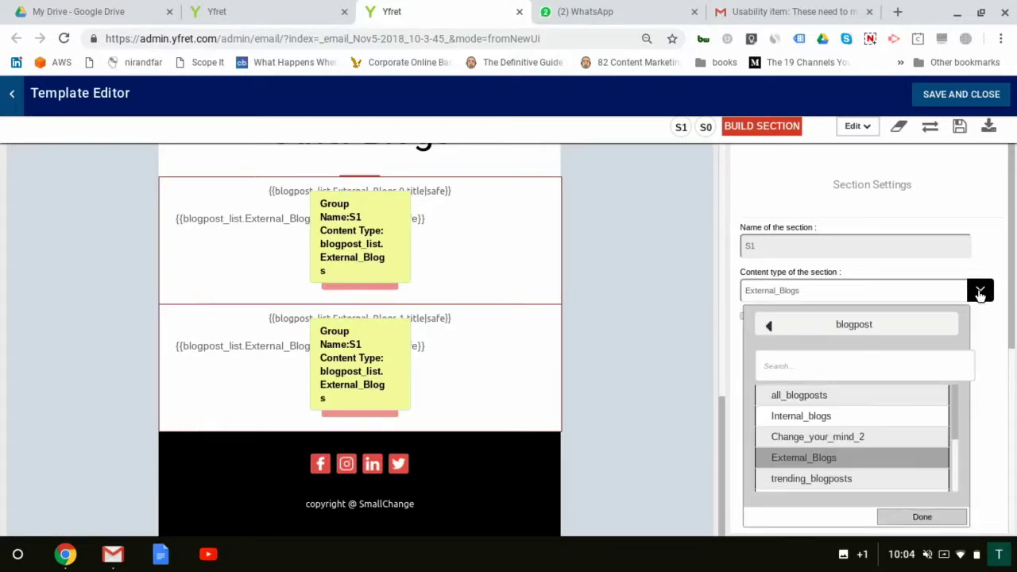
left_click(824, 366)
type("parenting")
left_click(832, 400)
left_click(949, 520)
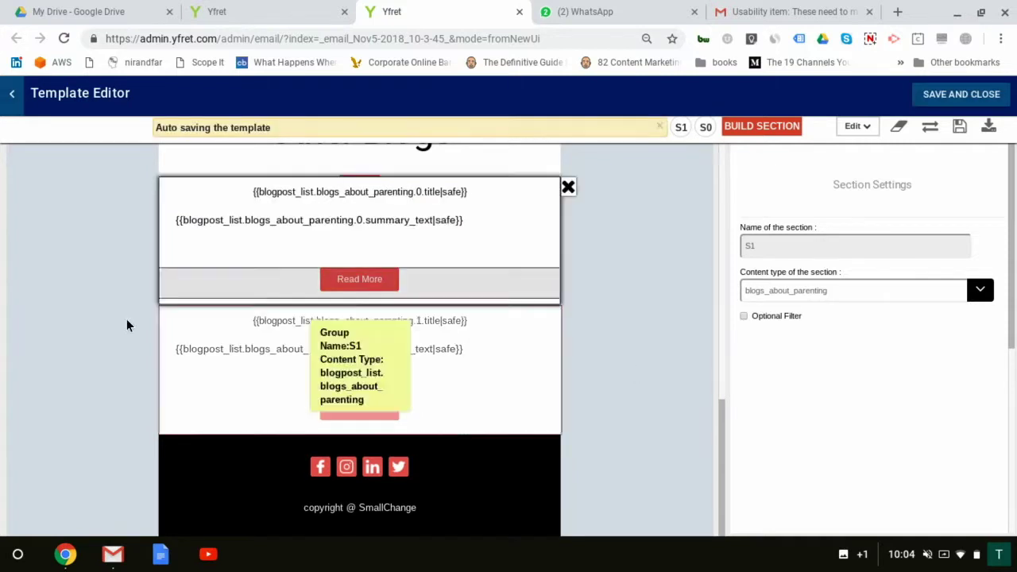
Step: Save and exit the template, go to the Whom to send step, and start a test mail
left_click(12, 95)
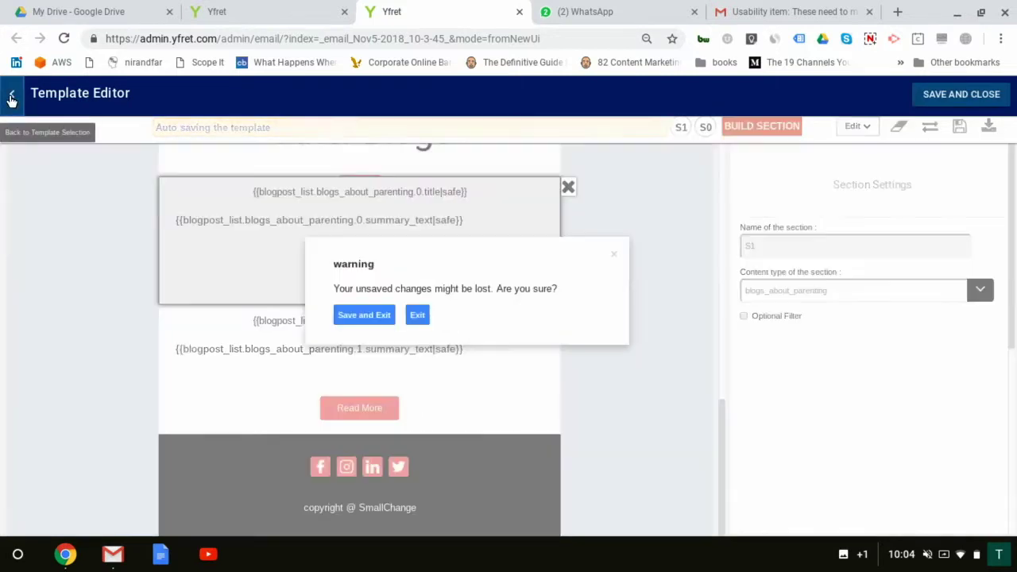
left_click(363, 316)
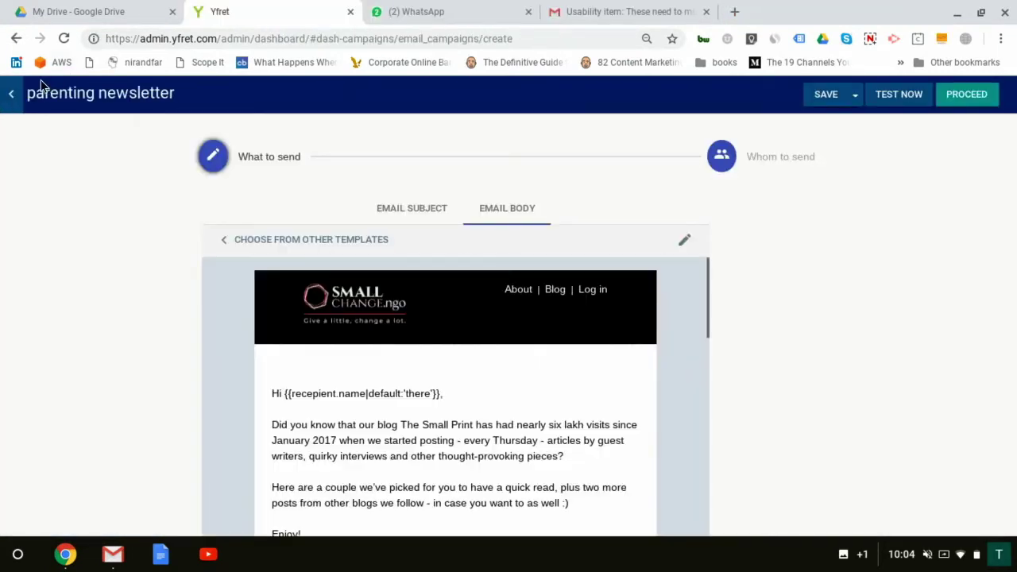
left_click(722, 158)
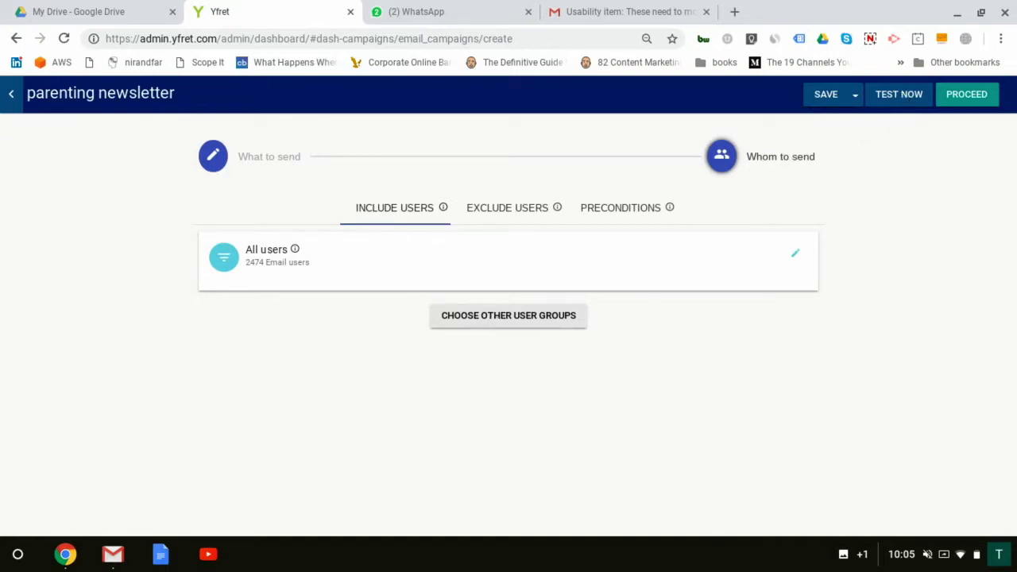
left_click(899, 96)
Step: Send a test of the parenting newsletter to the recipient's e-mail address
left_click(511, 162)
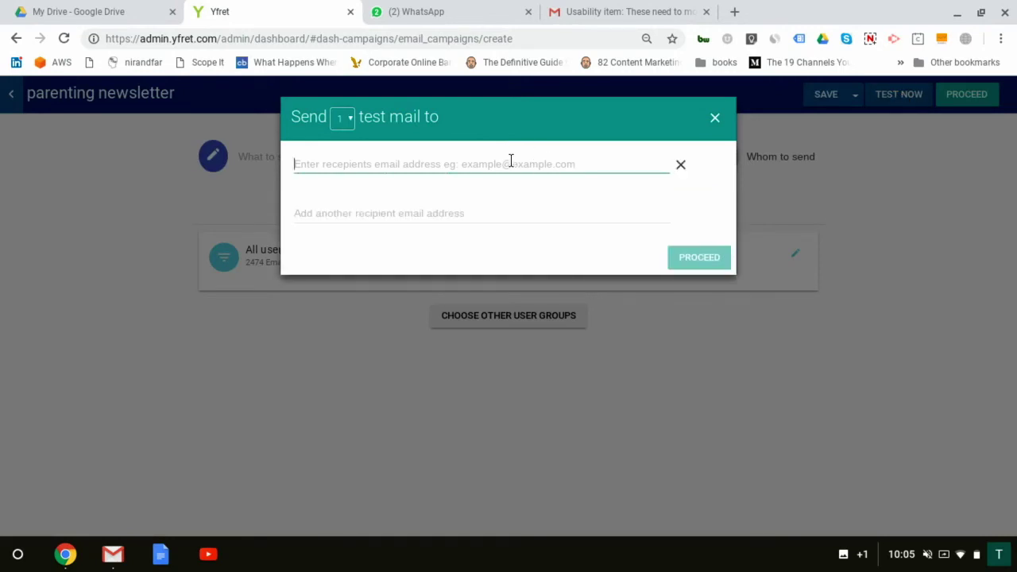
type("s")
key("BackSpace")
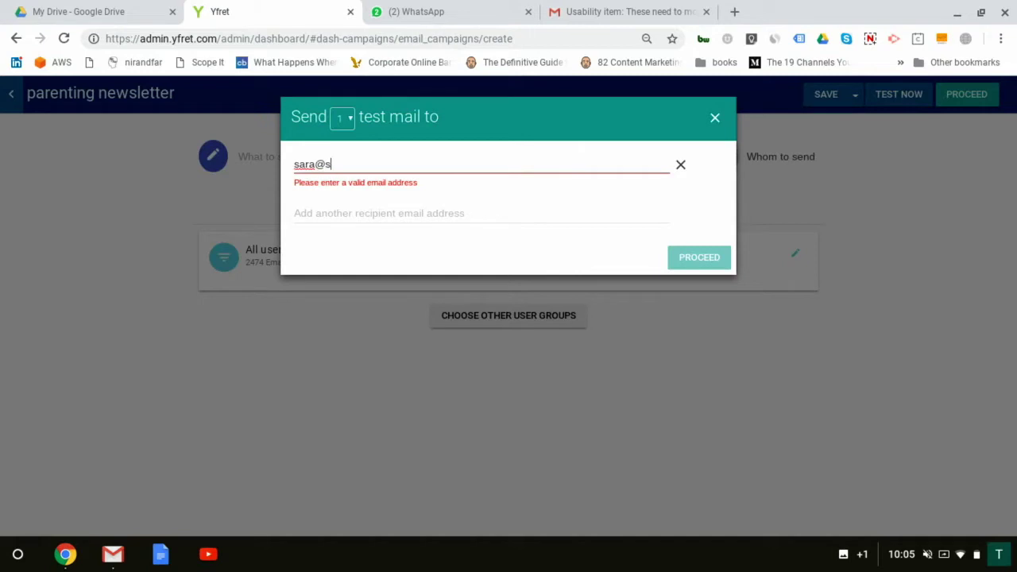
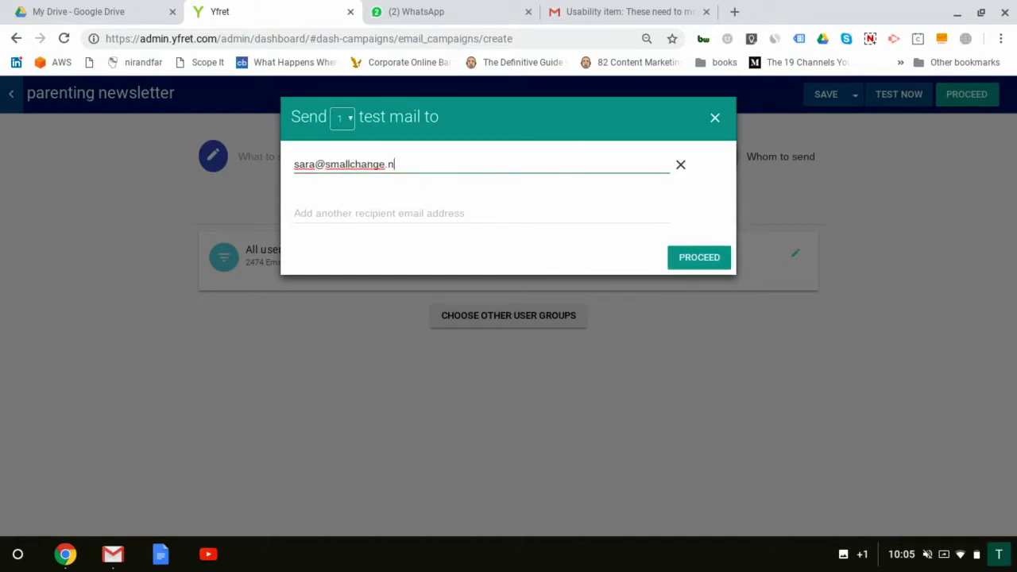
left_click(696, 262)
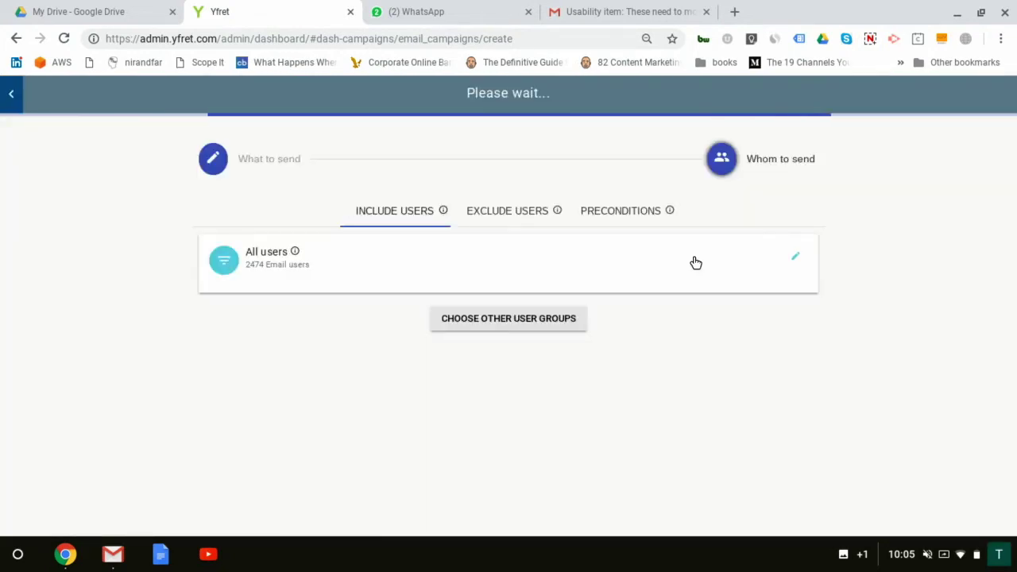